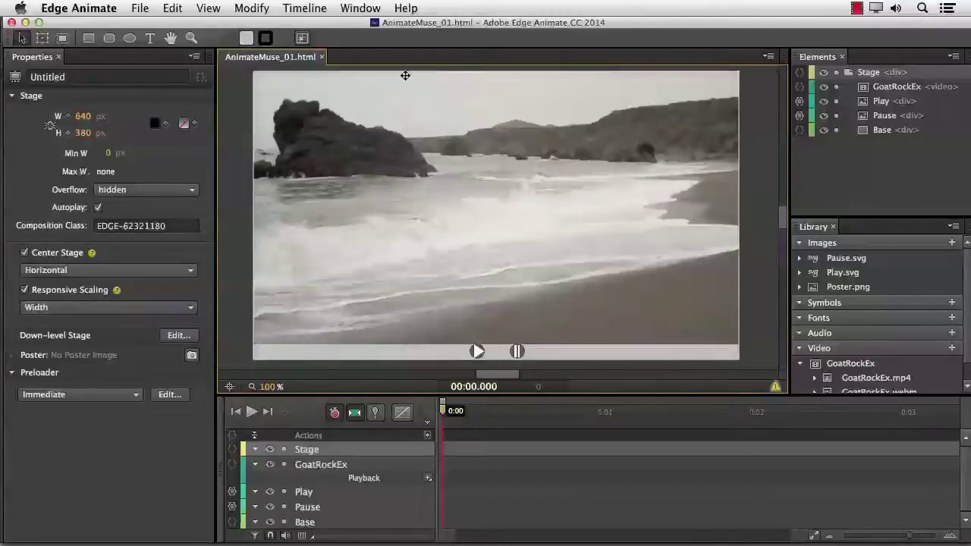
- In Publish Settings, enable Animate Deployment Package and uncheck Web
click(140, 8)
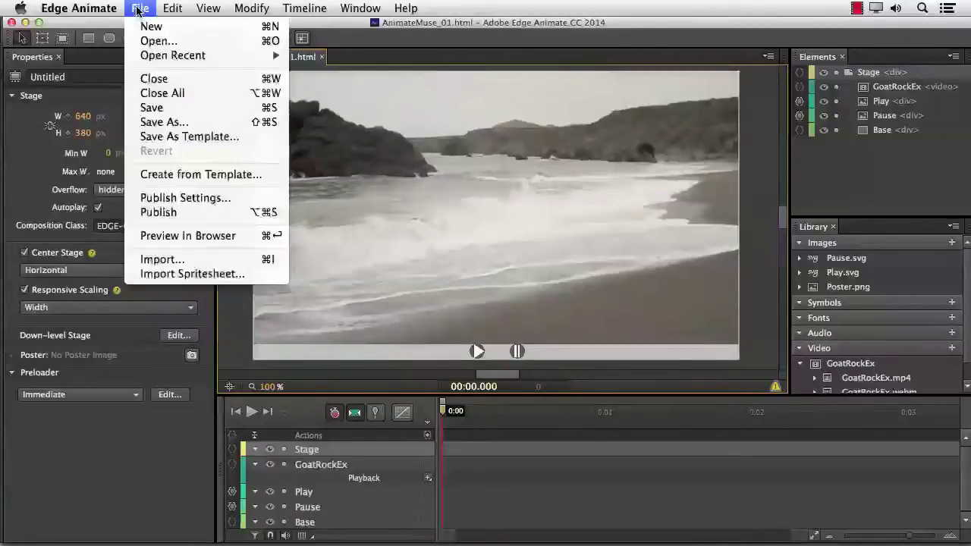
click(157, 197)
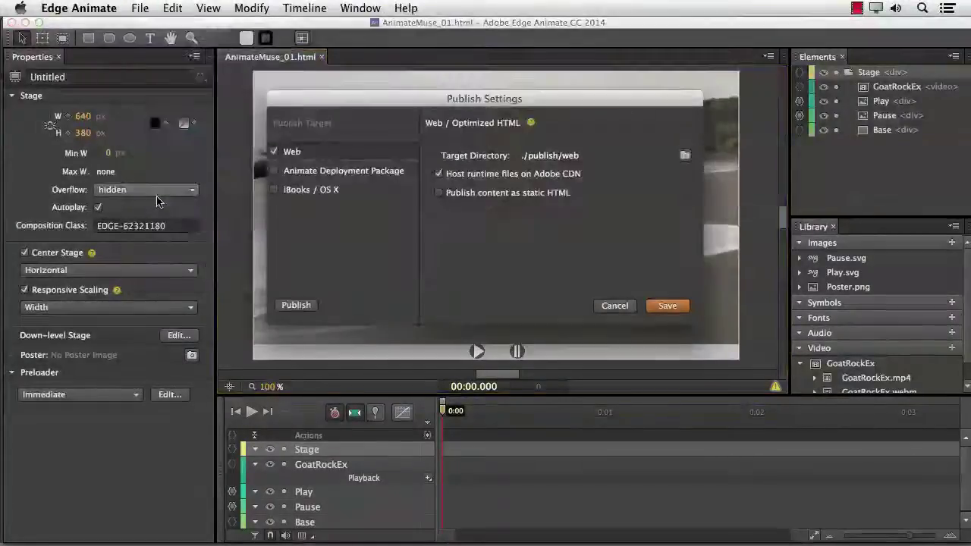
click(345, 172)
click(273, 171)
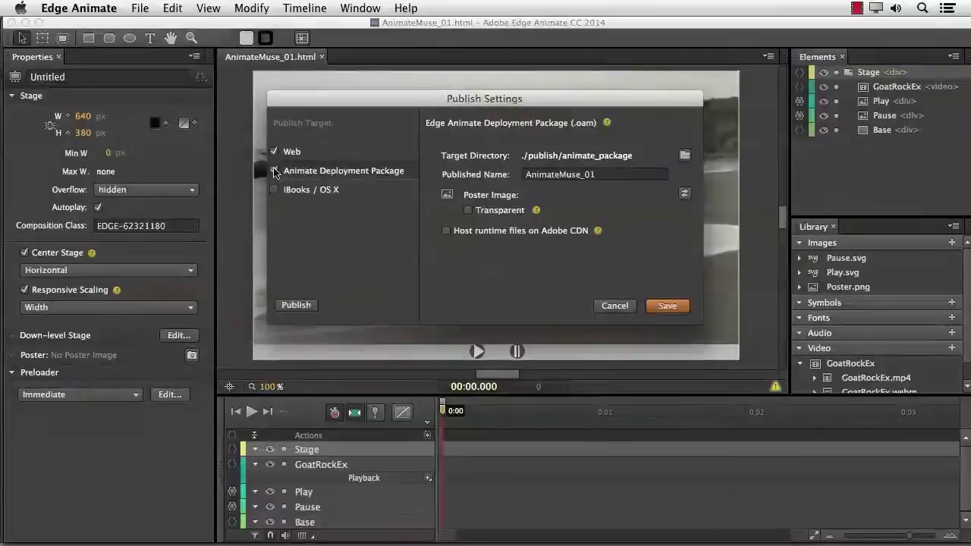
click(276, 151)
click(313, 173)
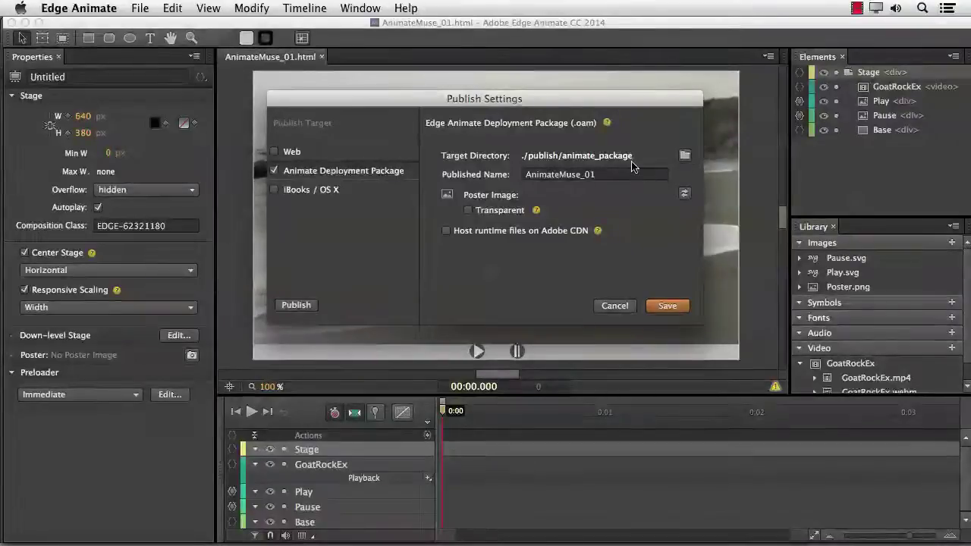
- Set the package's Target Directory to the Desktop's Muse folder
click(684, 157)
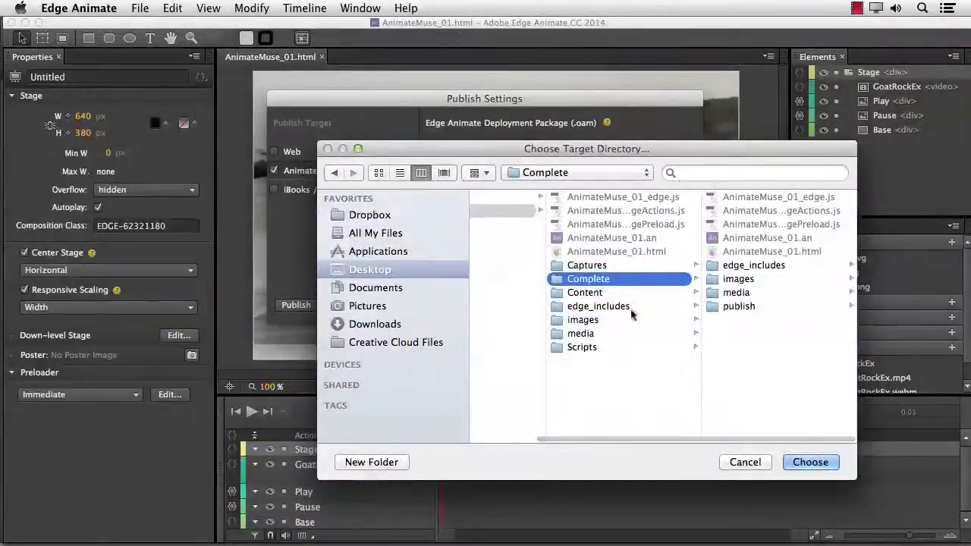
scroll(520, 255, left, 3)
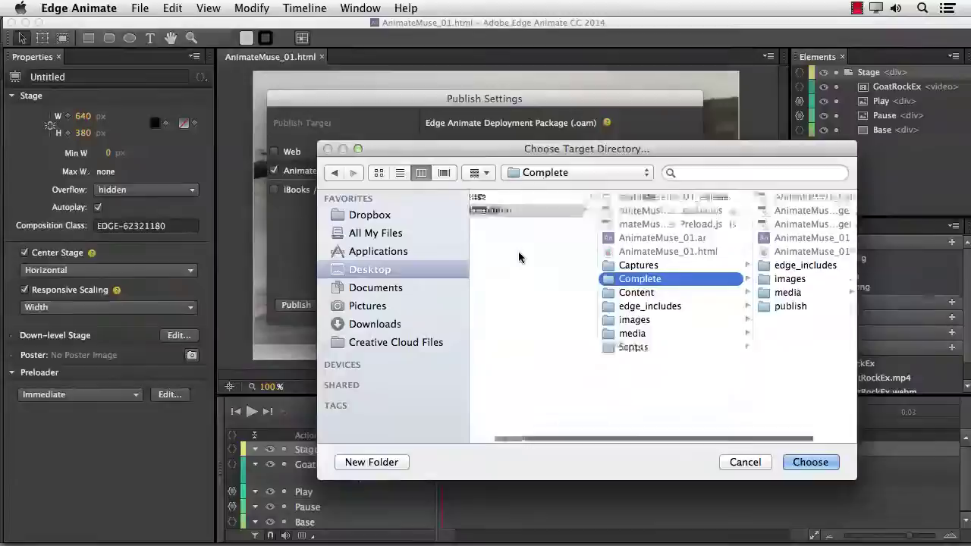
click(490, 199)
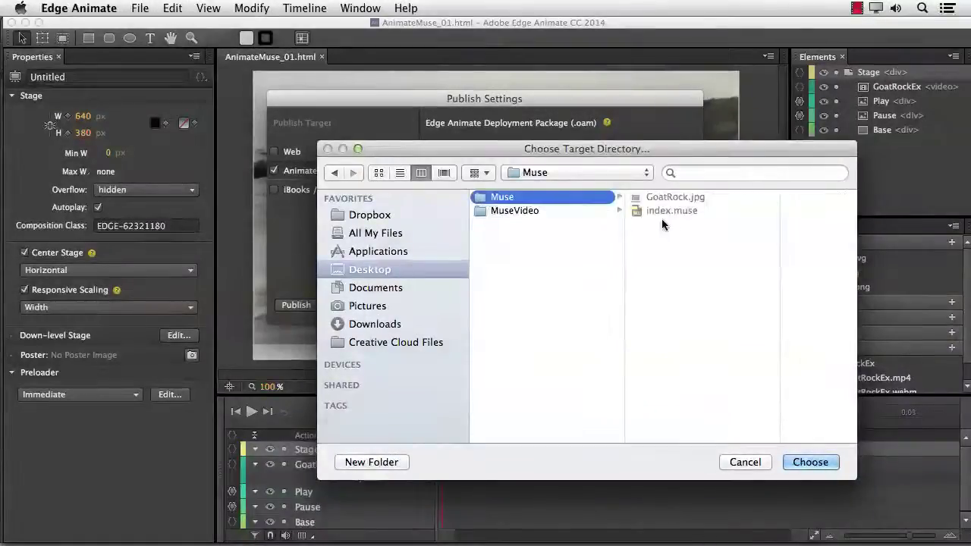
click(810, 462)
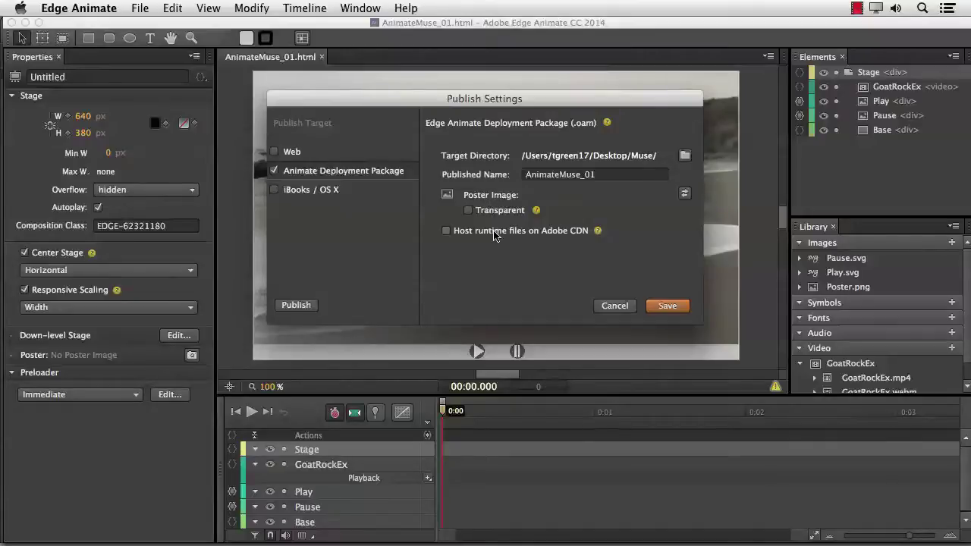
mouse_move(493, 235)
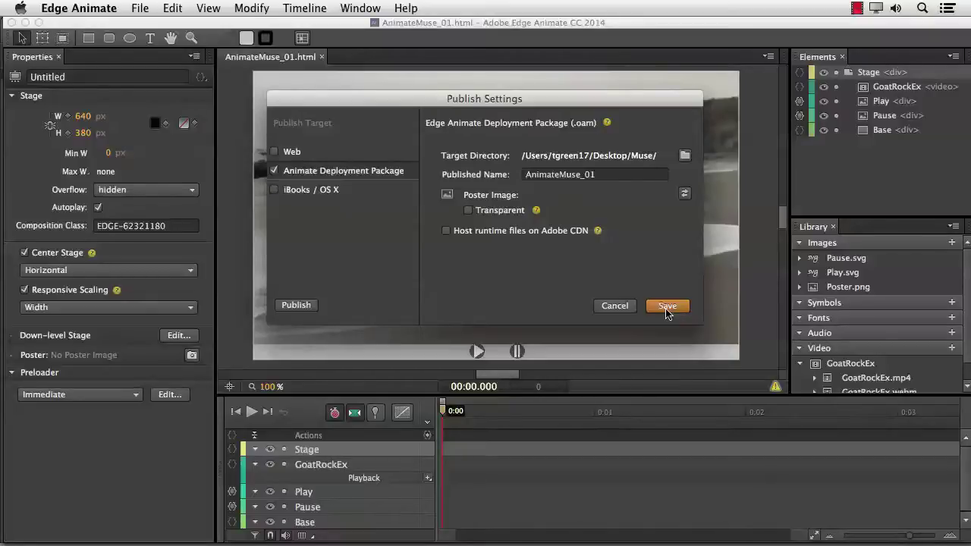
- Publish AnimateMuse_01.oam into the Muse folder, save the composition, and quit Edge Animate
click(295, 305)
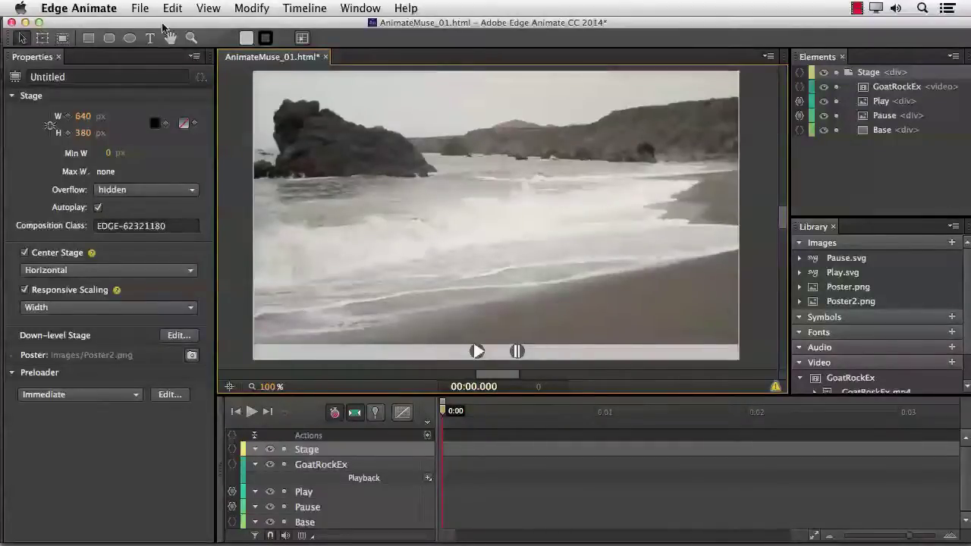
click(140, 8)
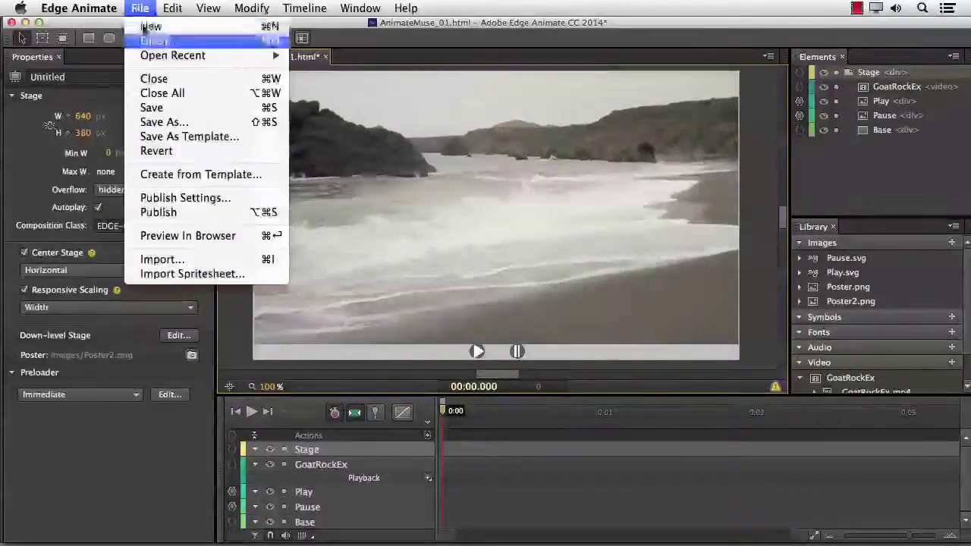
click(159, 108)
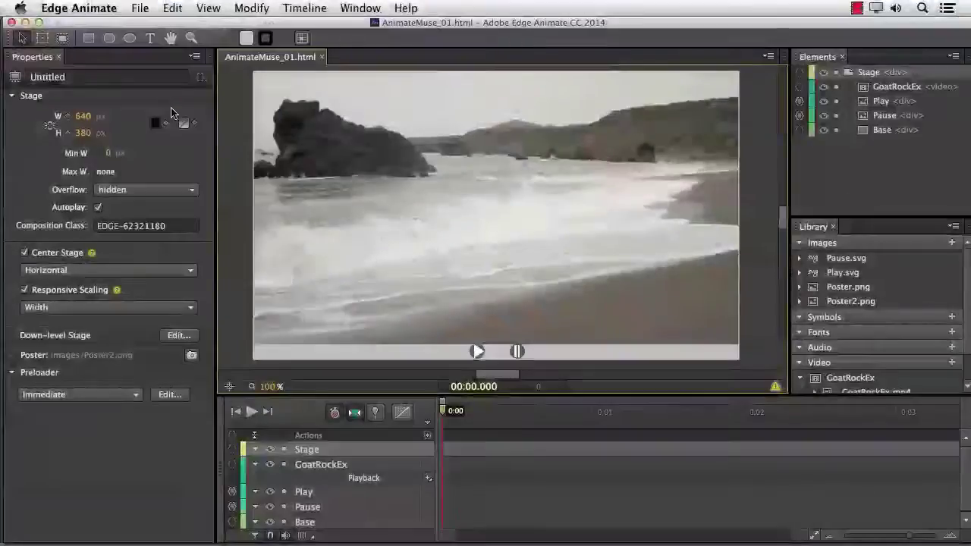
click(111, 9)
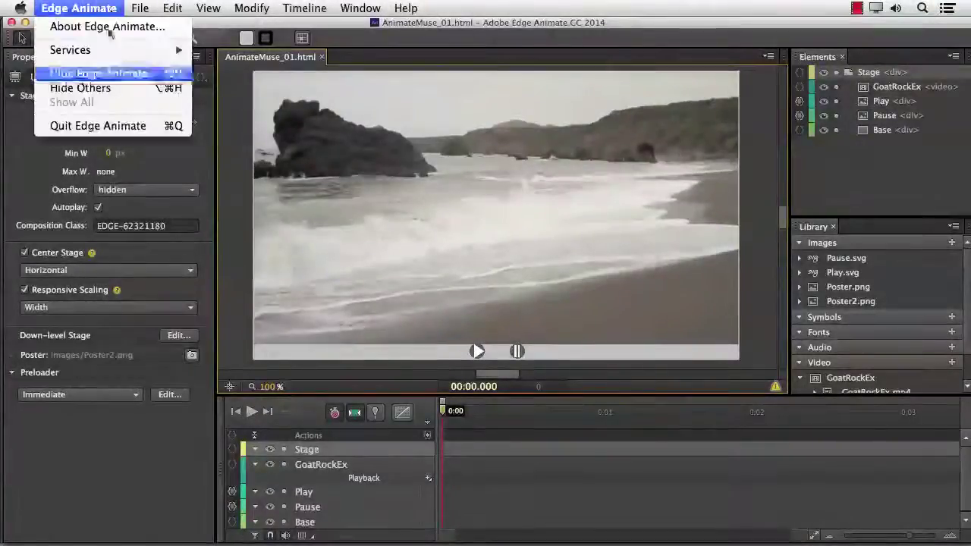
click(111, 127)
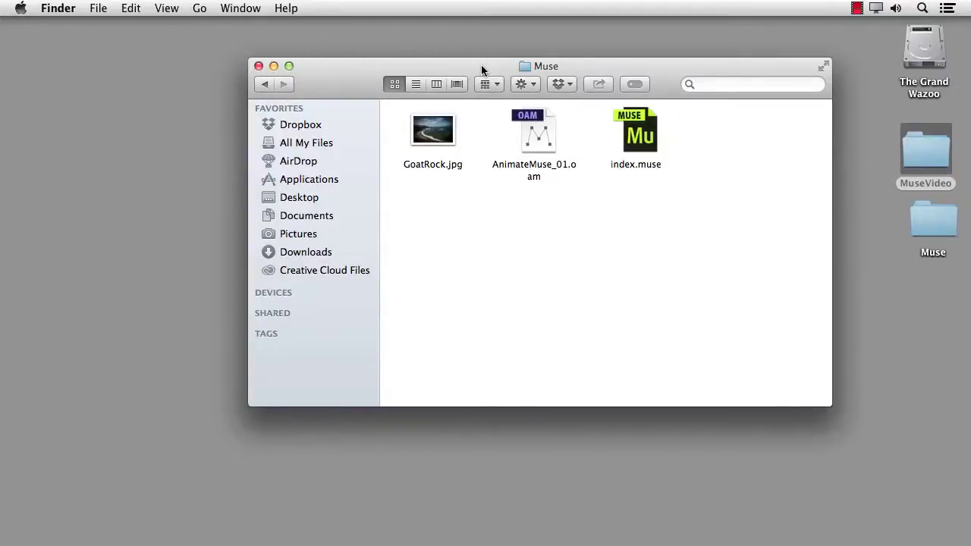
click(534, 135)
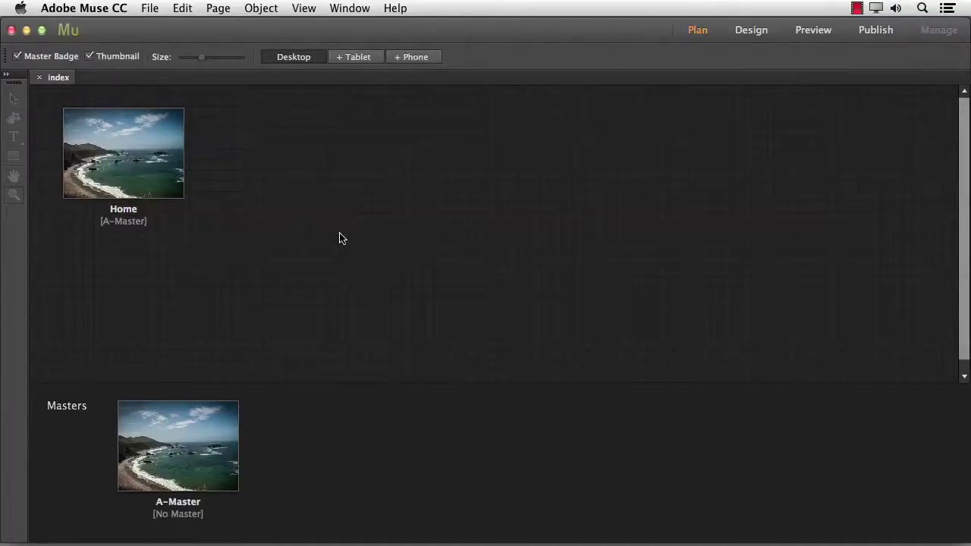
- Open the Home page and load AnimateMuse_01.oam from the Muse folder for placing
double_click(119, 168)
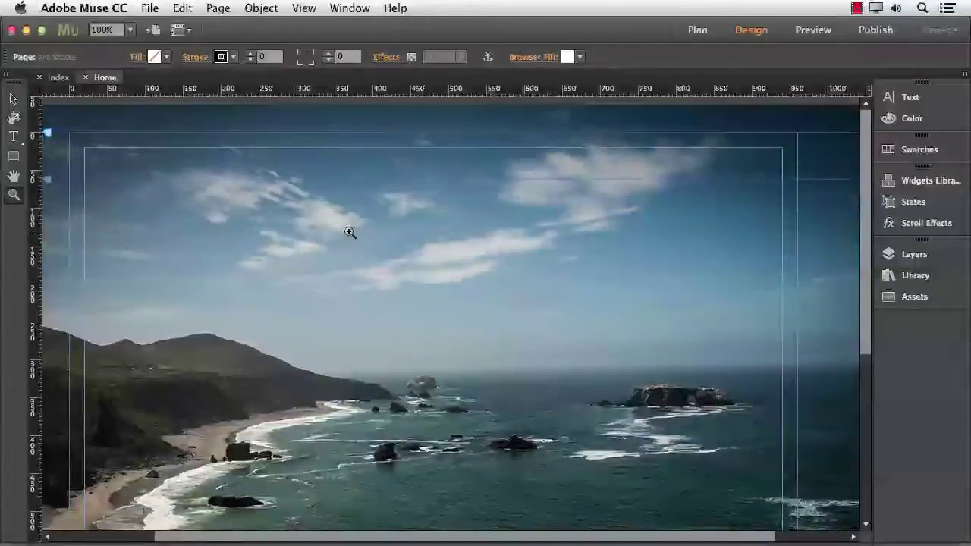
click(149, 9)
click(161, 160)
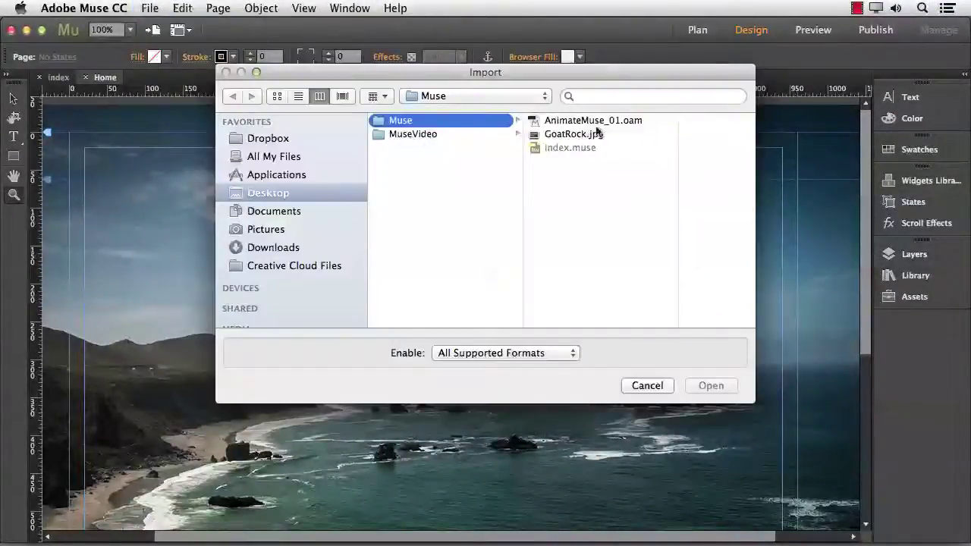
click(585, 121)
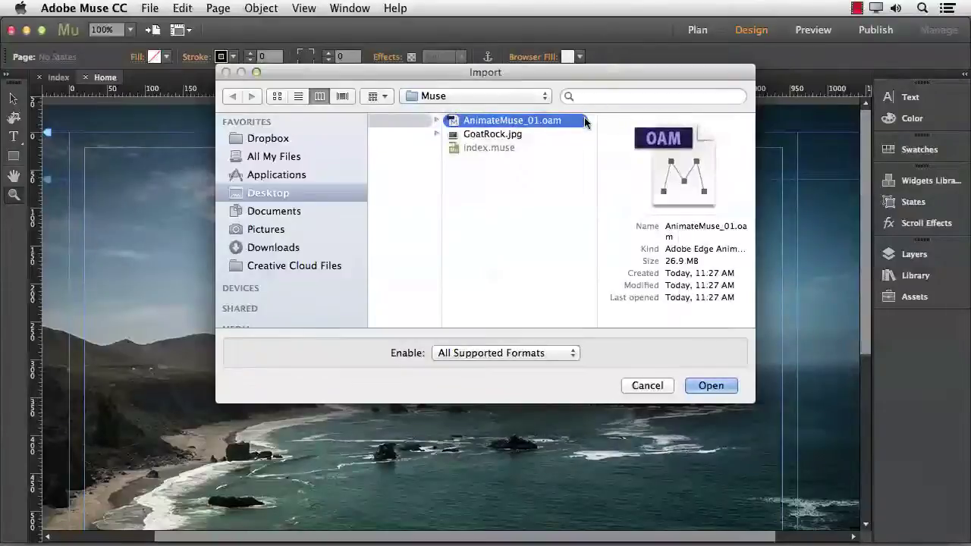
click(711, 386)
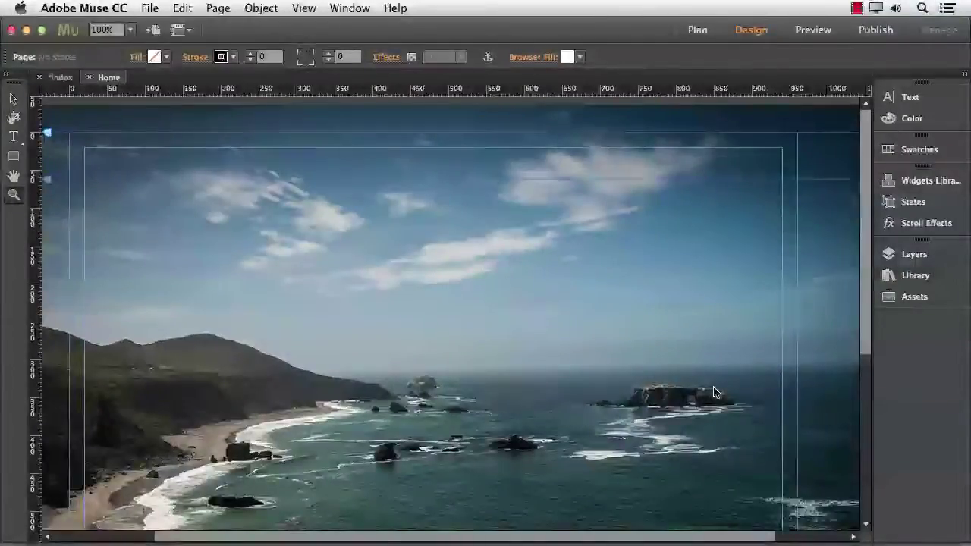
- Drop the 640×380 AnimateMuse_01 widget onto the Home page over the coastal photo
click(385, 283)
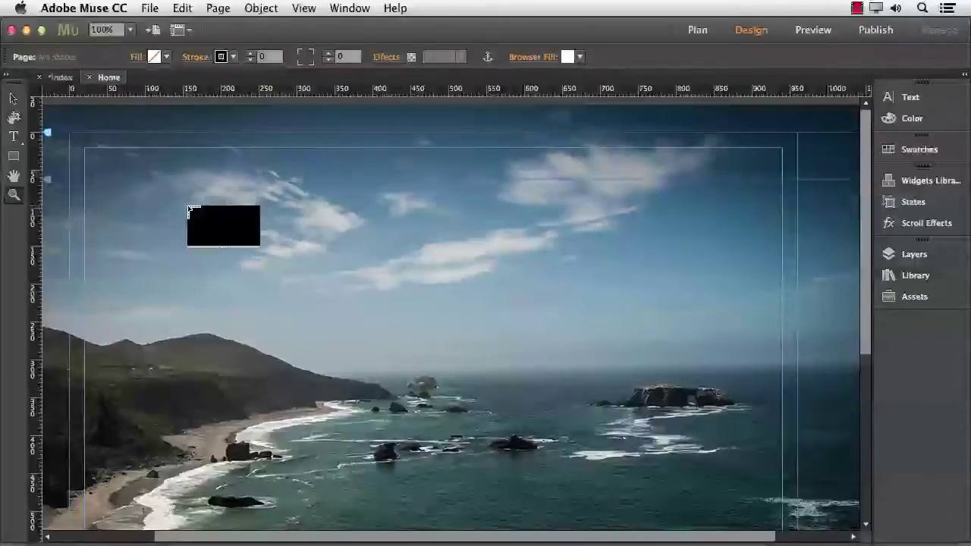
click(228, 212)
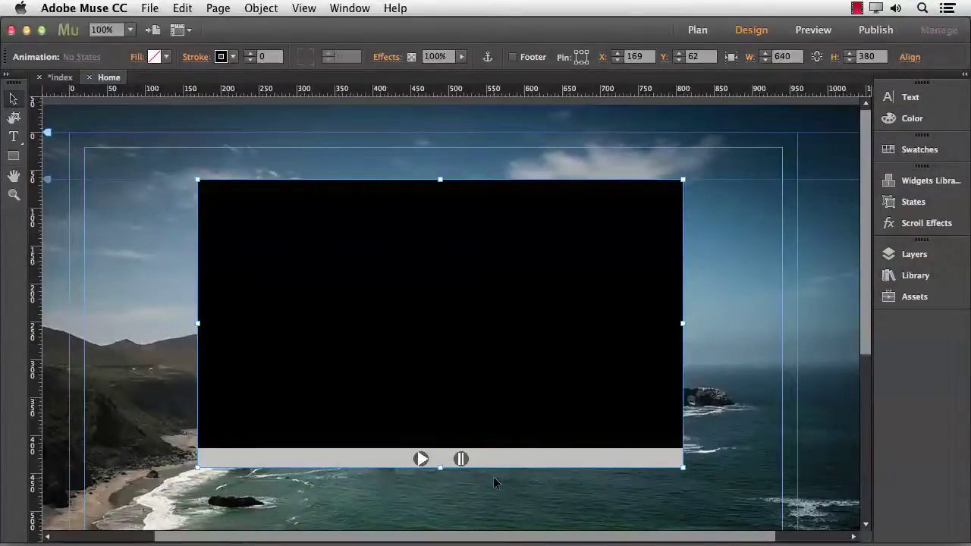
click(149, 8)
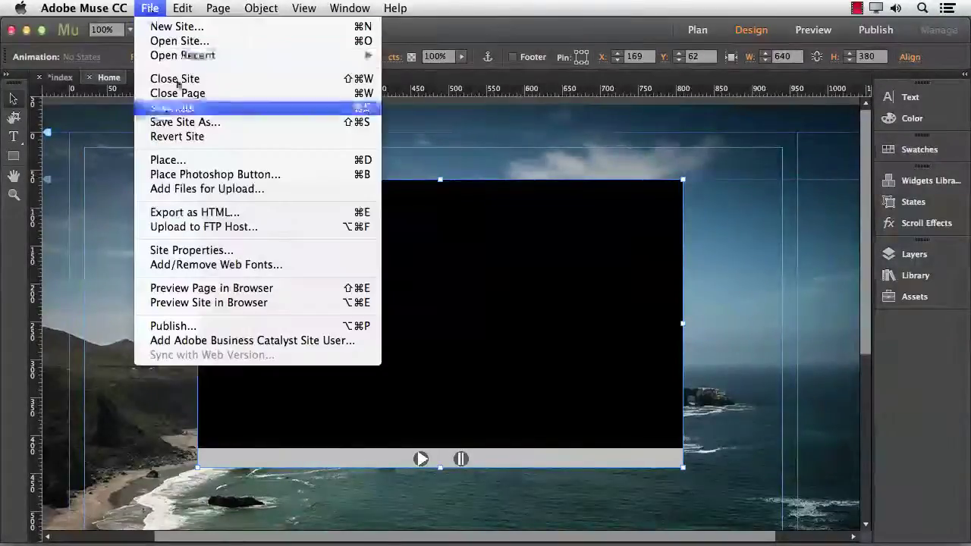
- Preview the Home page in Chrome, play, pause and resume the beach video, then close Chrome
click(193, 291)
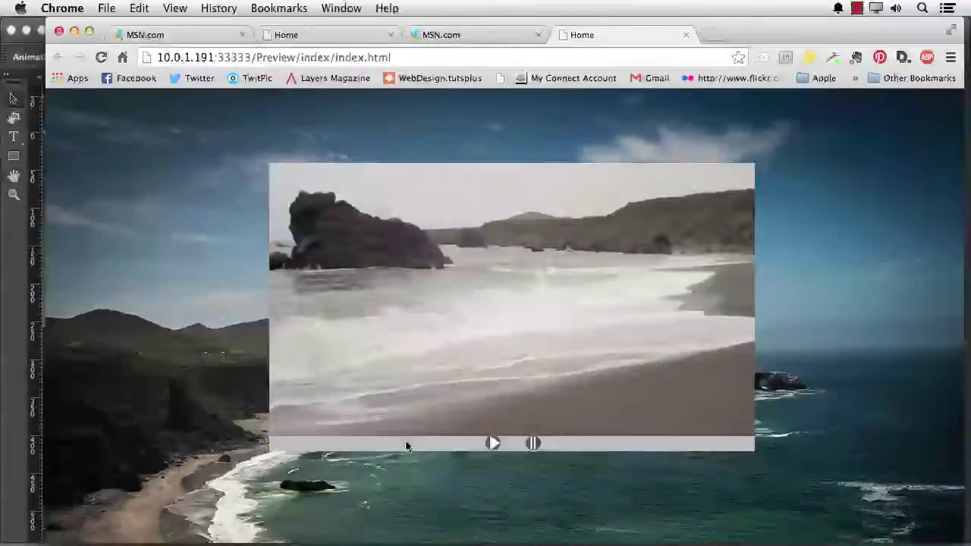
click(492, 444)
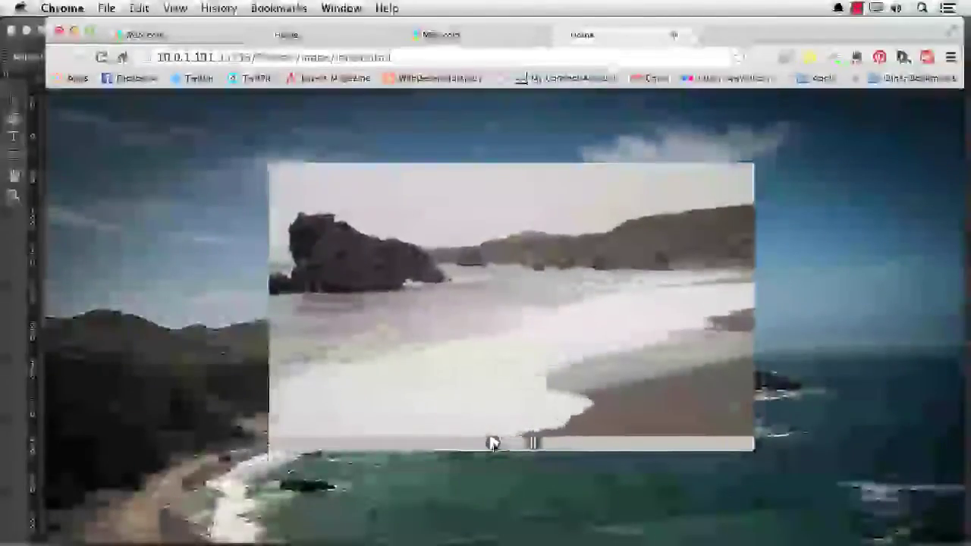
click(533, 443)
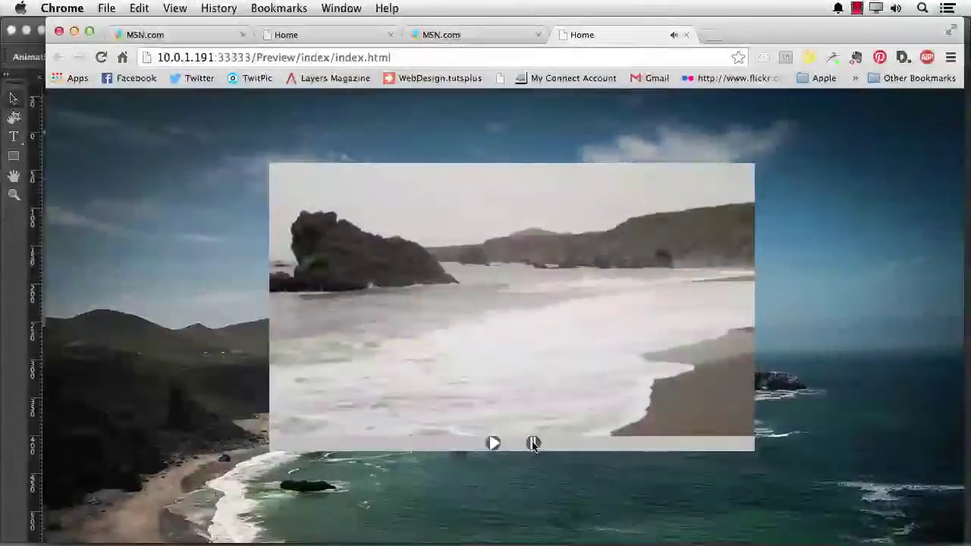
click(492, 445)
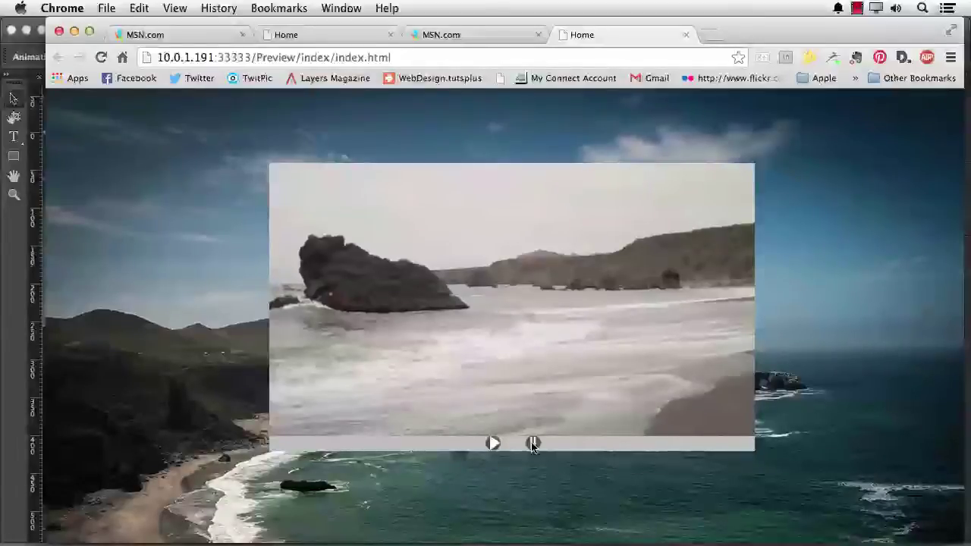
click(59, 32)
click(59, 32)
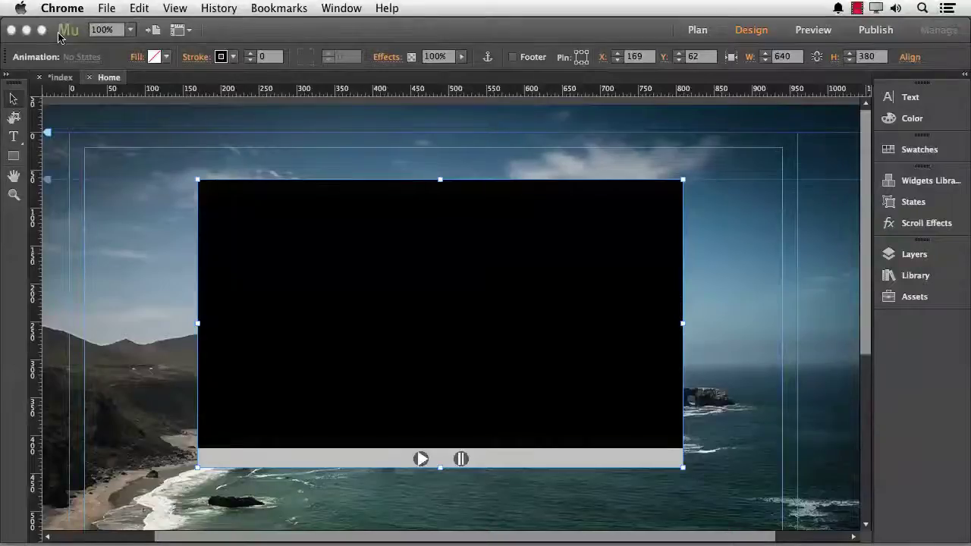